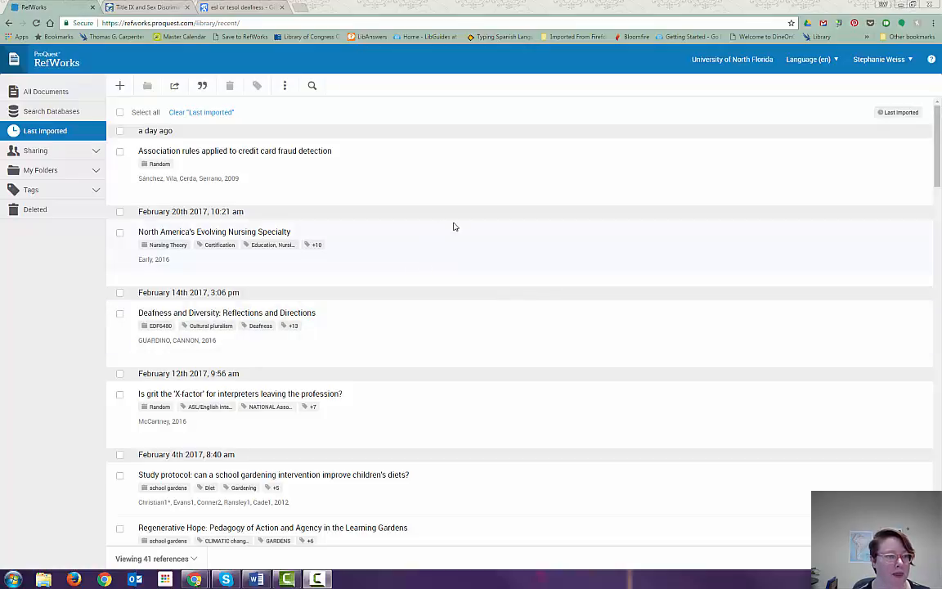
- Expand the sharing options and the list of personal folders
left_click(74, 98)
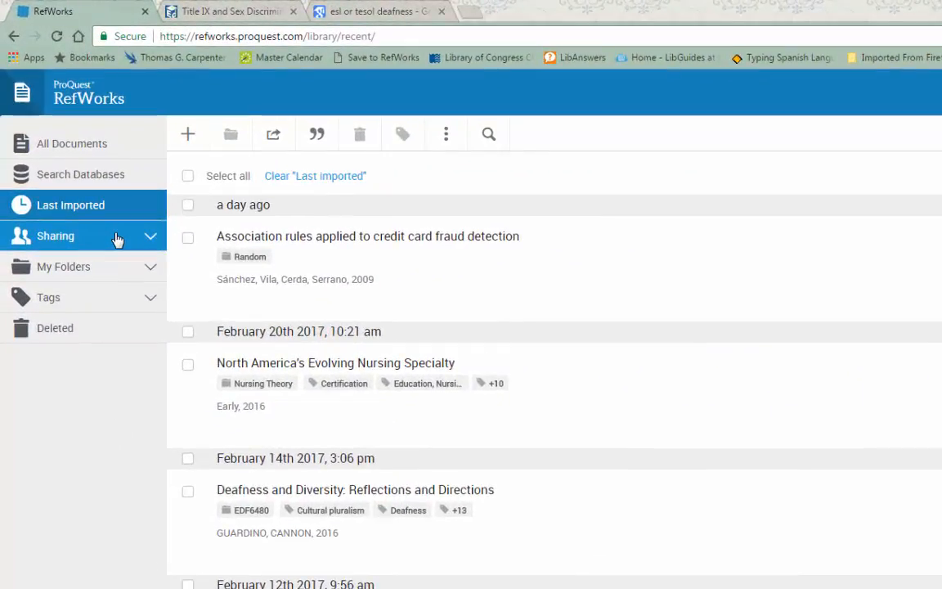
left_click(136, 238)
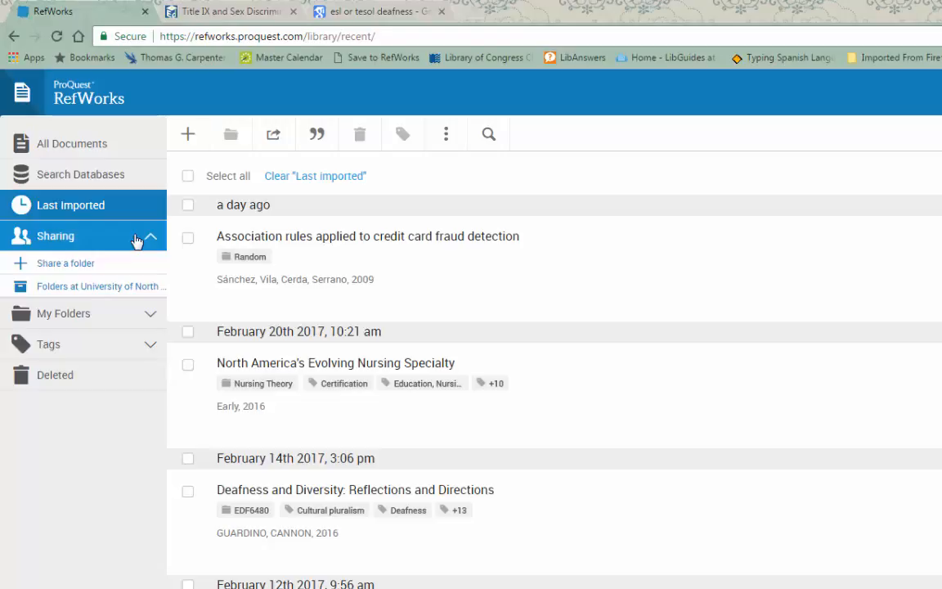
left_click(139, 316)
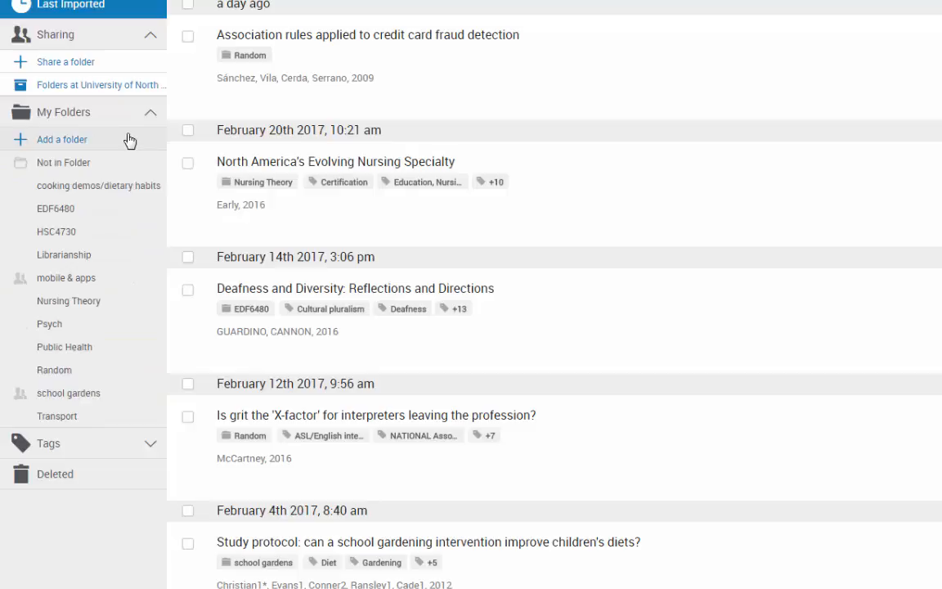
- Open the sharing settings for the Public Health folder, review the permission levels for invited people, and close without inviting anyone
left_click(30, 68)
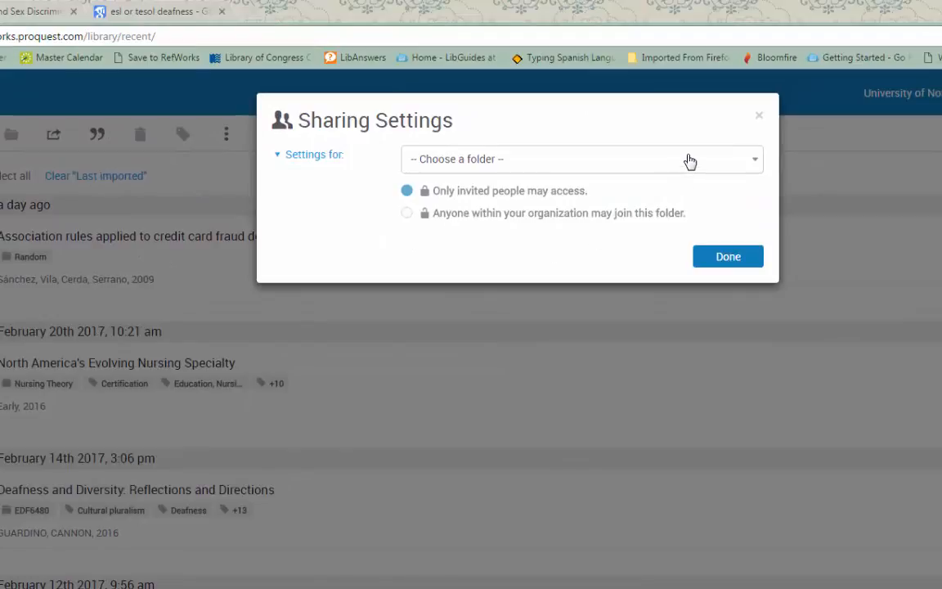
left_click(850, 12)
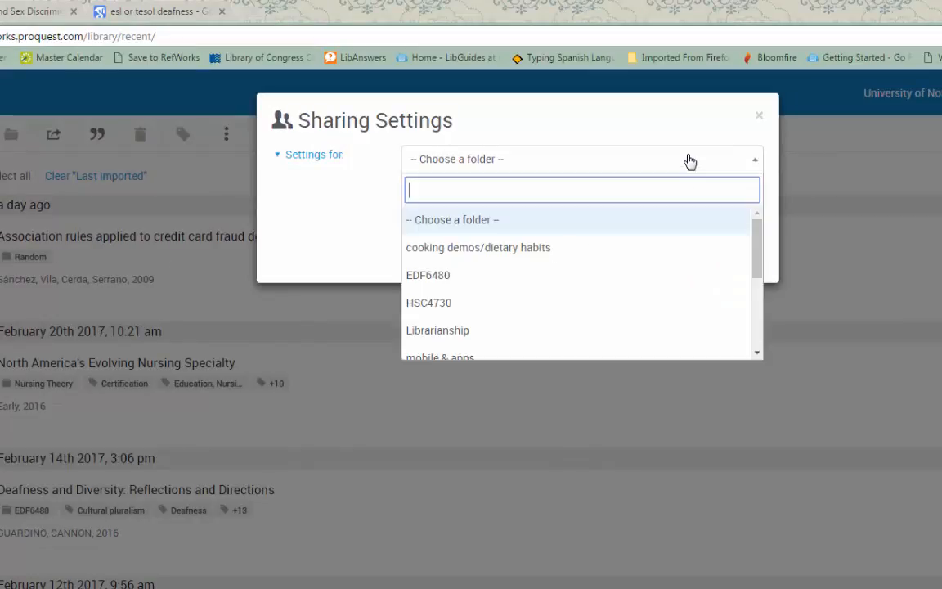
scroll(671, 291, "down", 1)
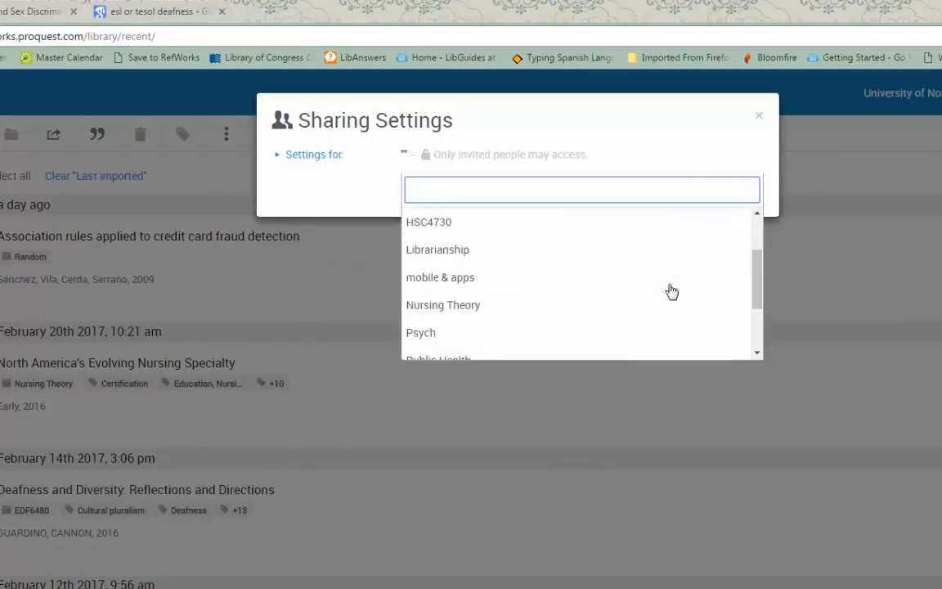
scroll(670, 291, "down", 1)
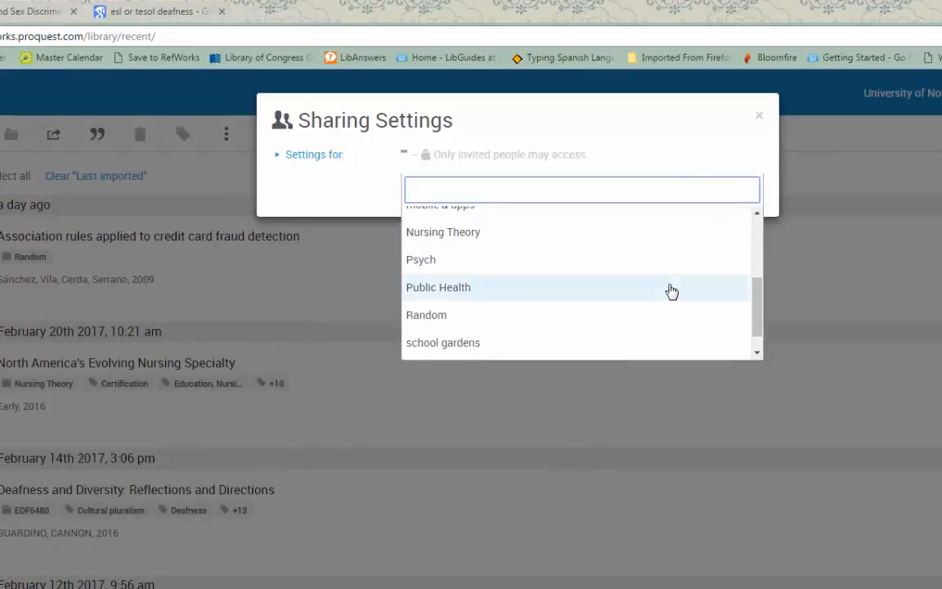
left_click(670, 291)
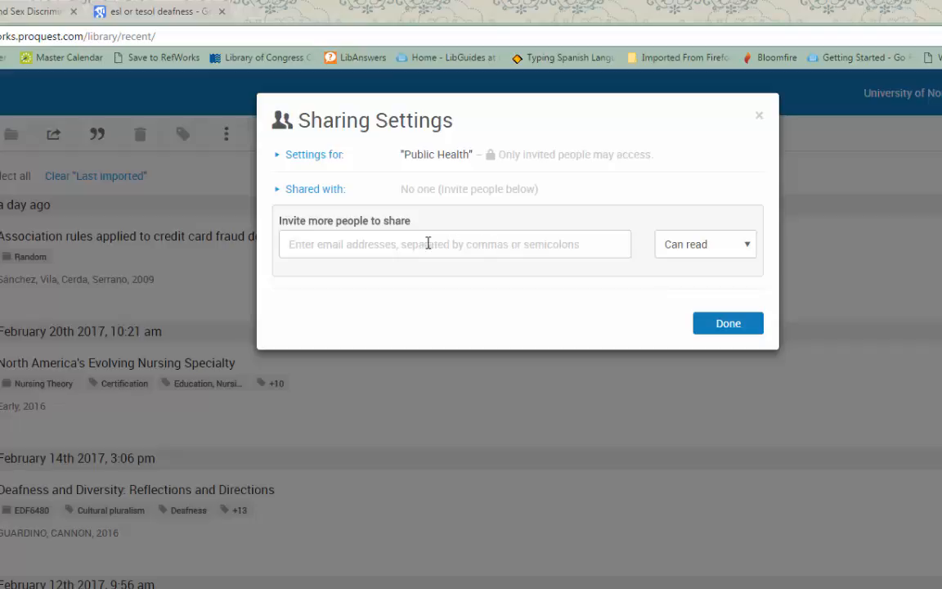
left_click(717, 250)
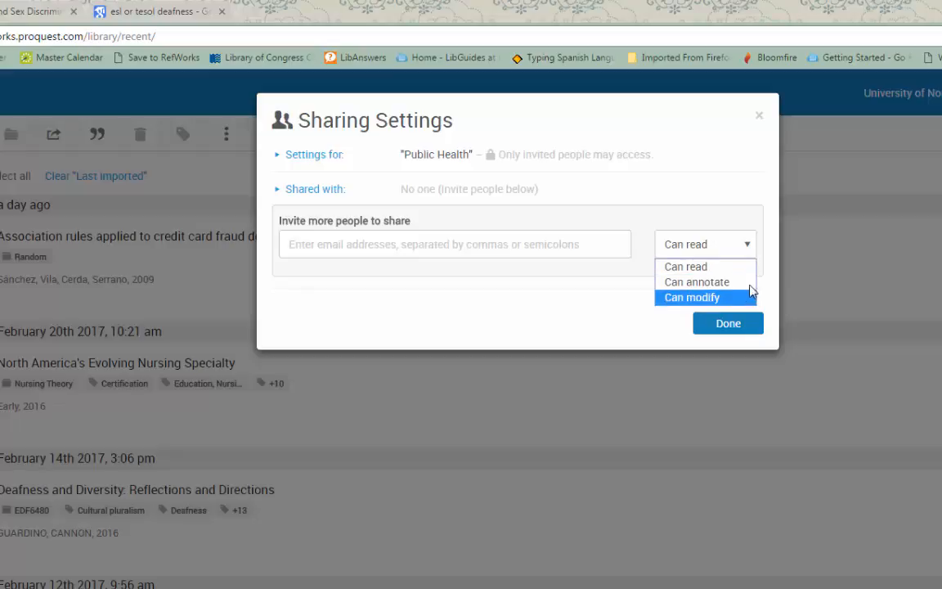
left_click(762, 120)
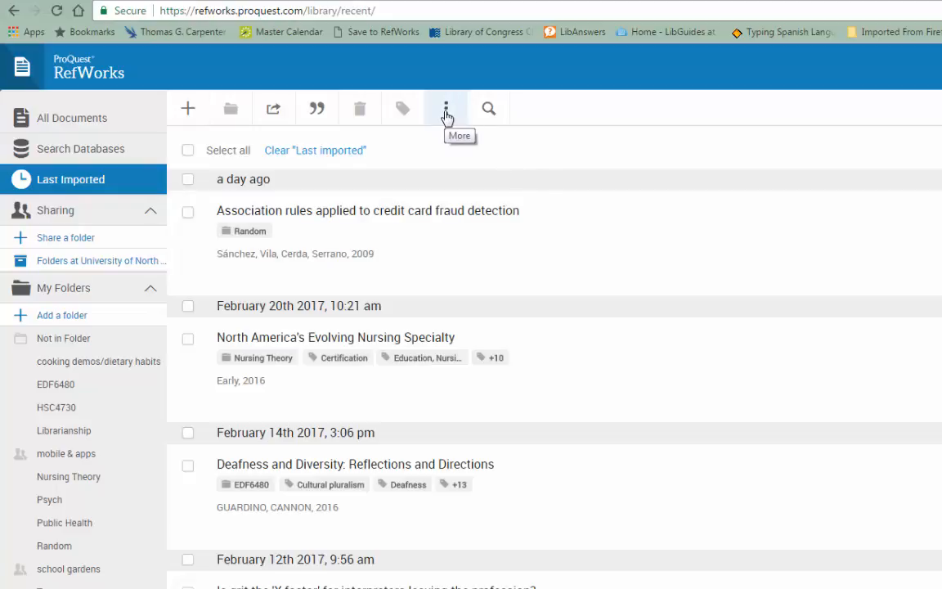
- Search all references for duplicates using the Strict Match method
left_click(446, 115)
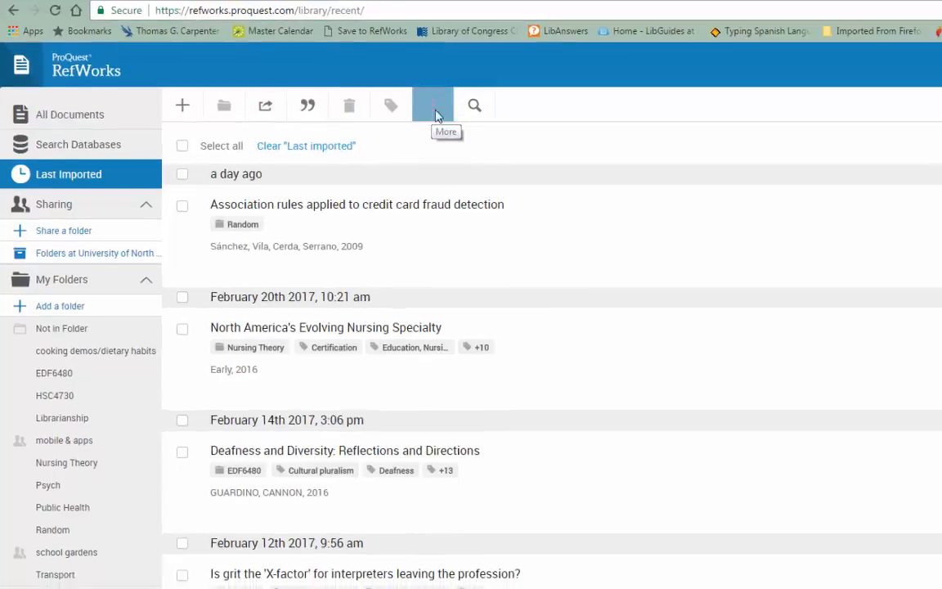
left_click(572, 168)
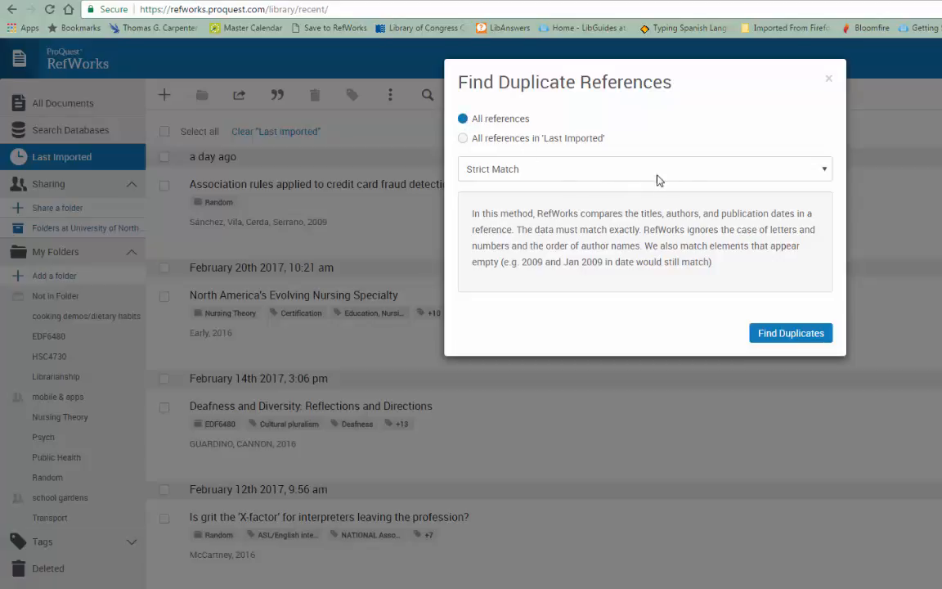
left_click(689, 175)
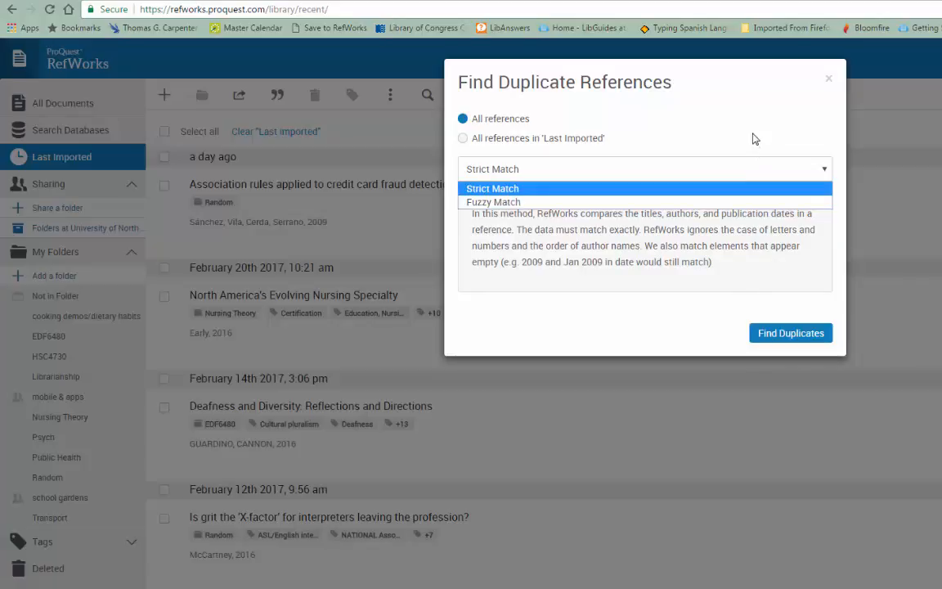
left_click(677, 126)
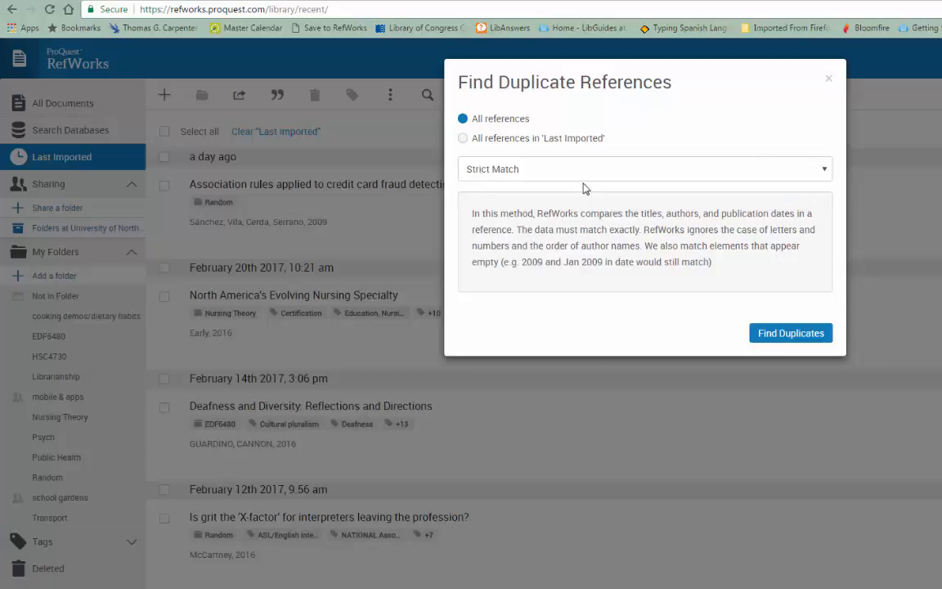
left_click(792, 333)
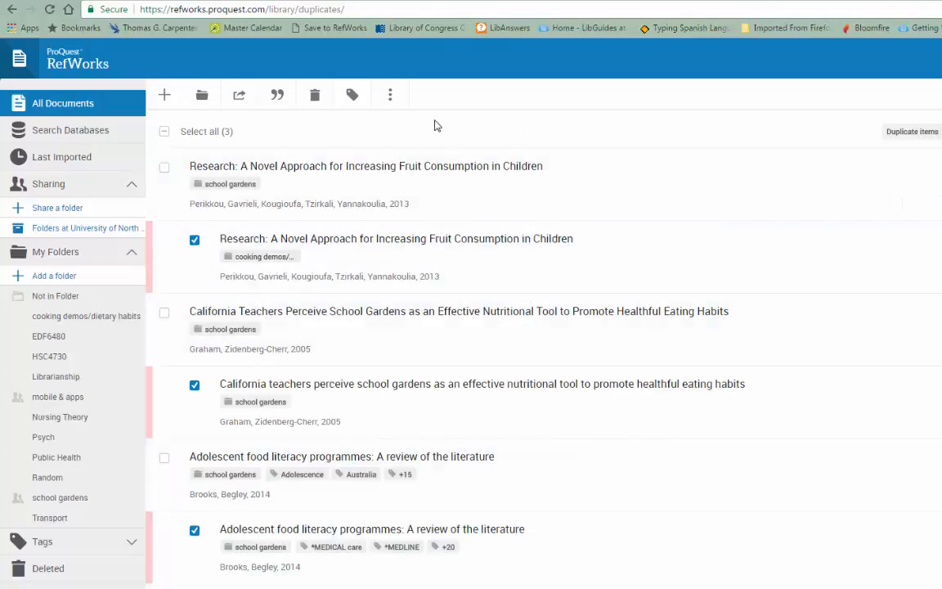
- Open the Tools page, view the Save to RefWorks installation instructions, and close them
left_click(390, 99)
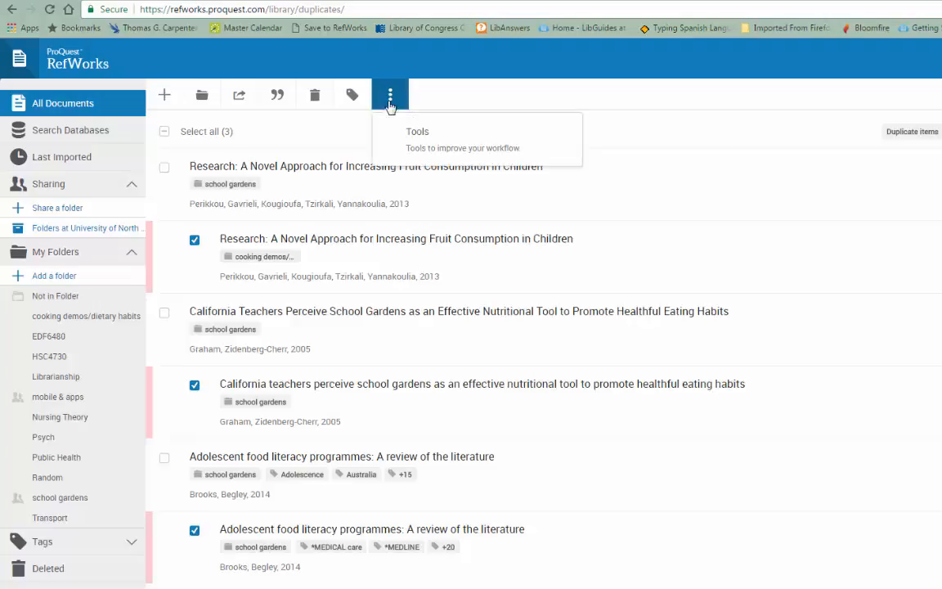
left_click(453, 145)
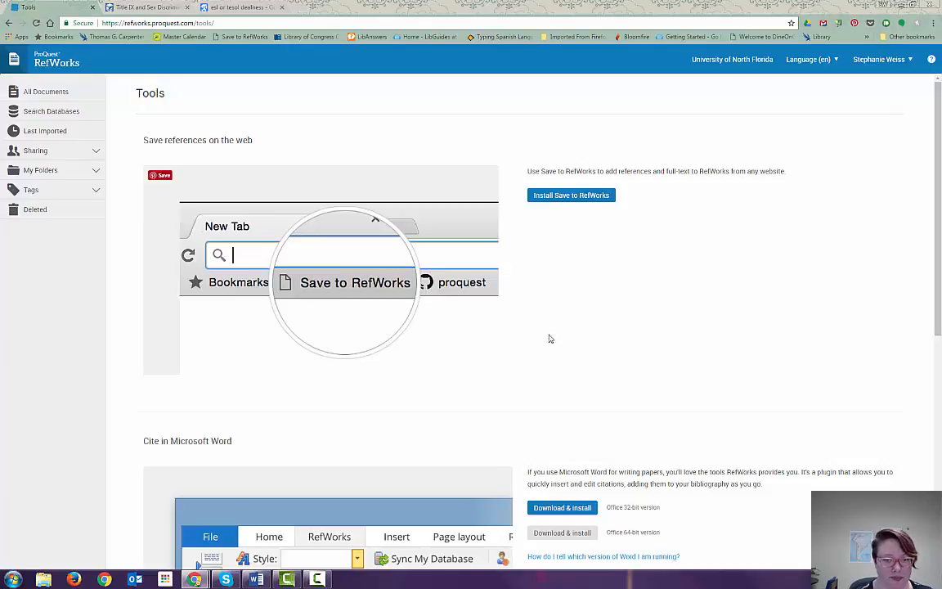
left_click(565, 198)
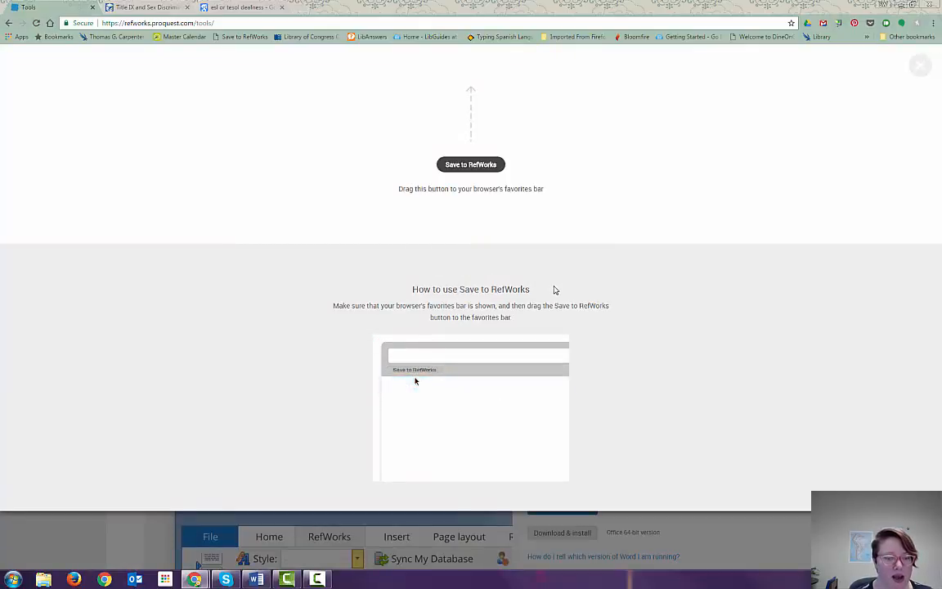
left_click(920, 68)
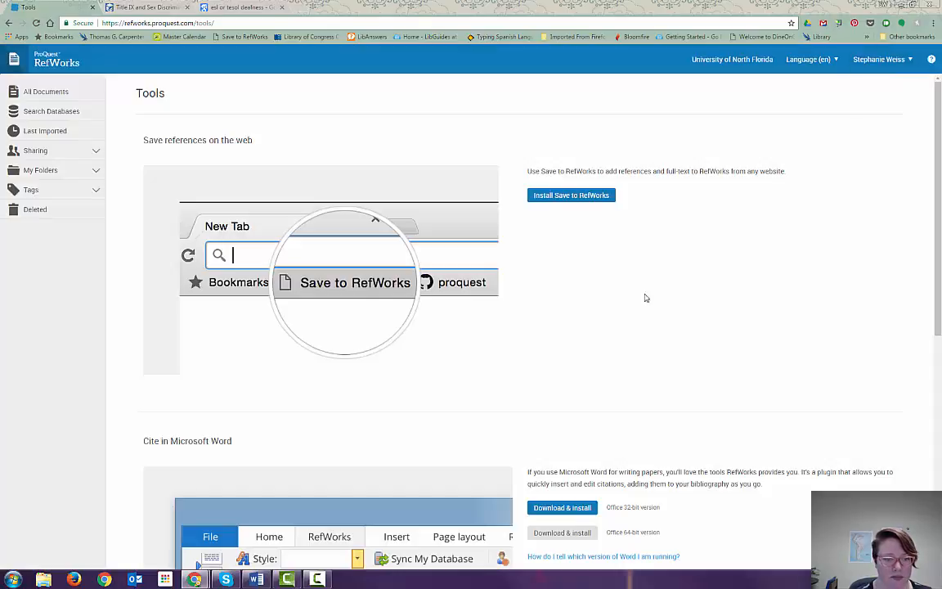
- Save the Title IX and Sex Discrimination web page as a reference with Save to RefWorks and close the sidebar
left_click(164, 12)
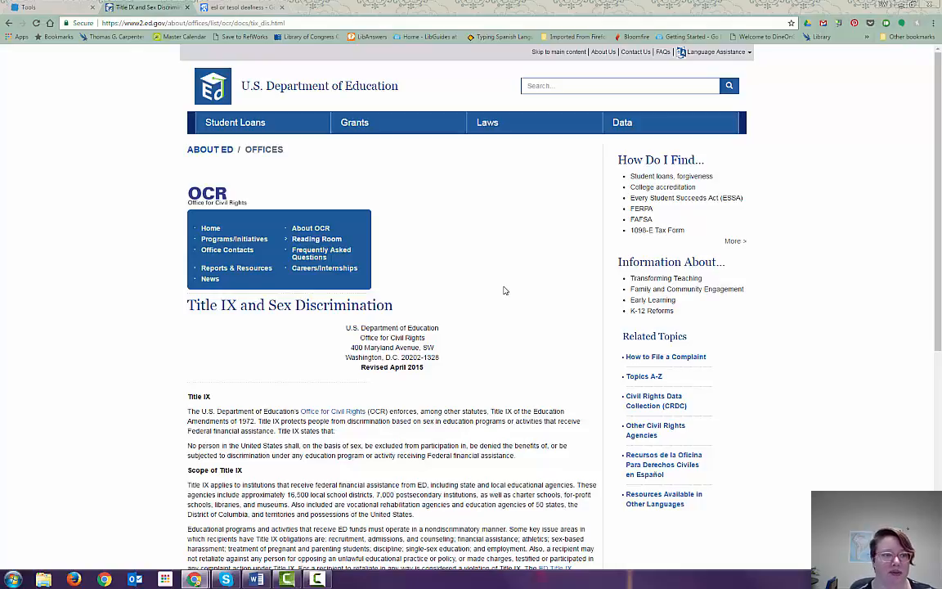
left_click(236, 37)
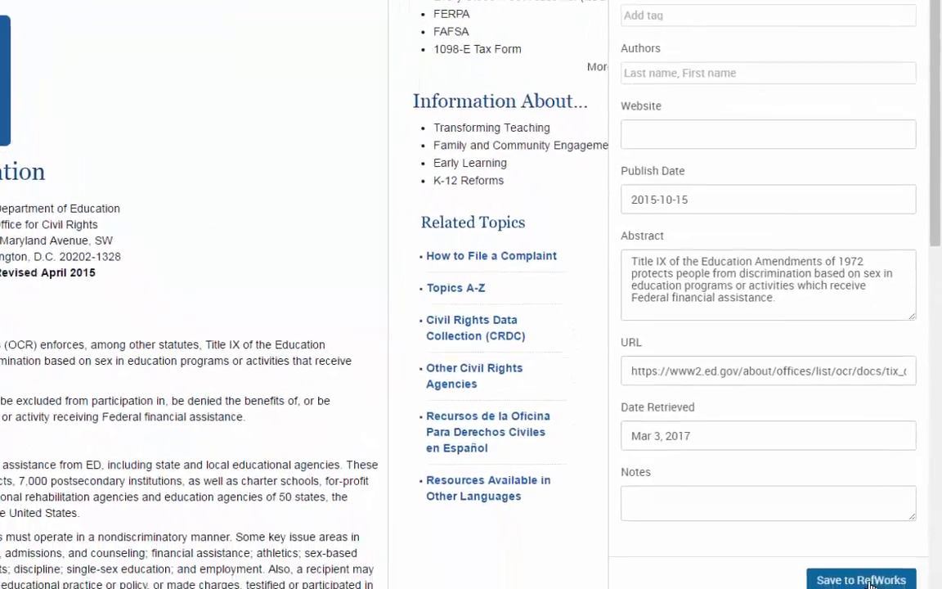
left_click(870, 582)
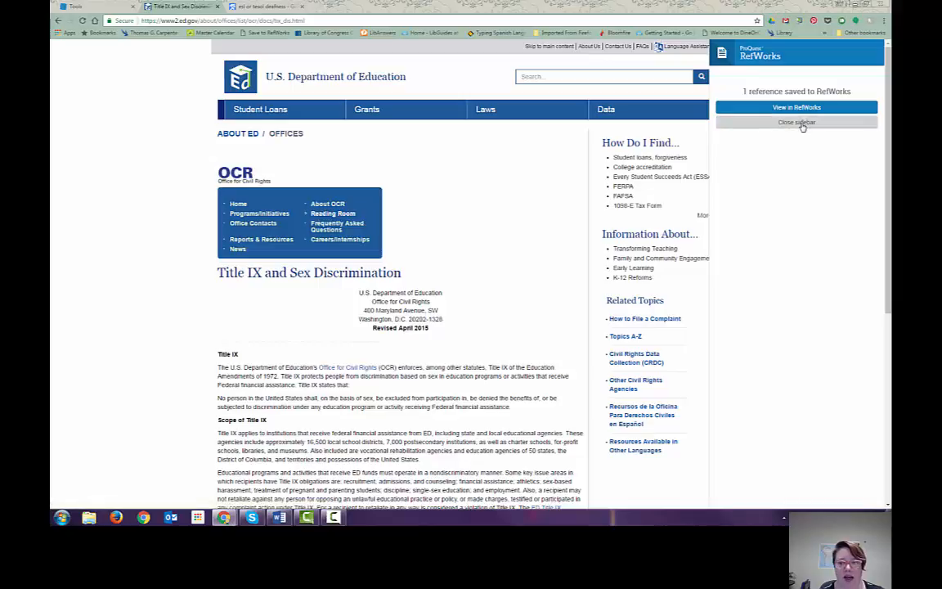
left_click(799, 124)
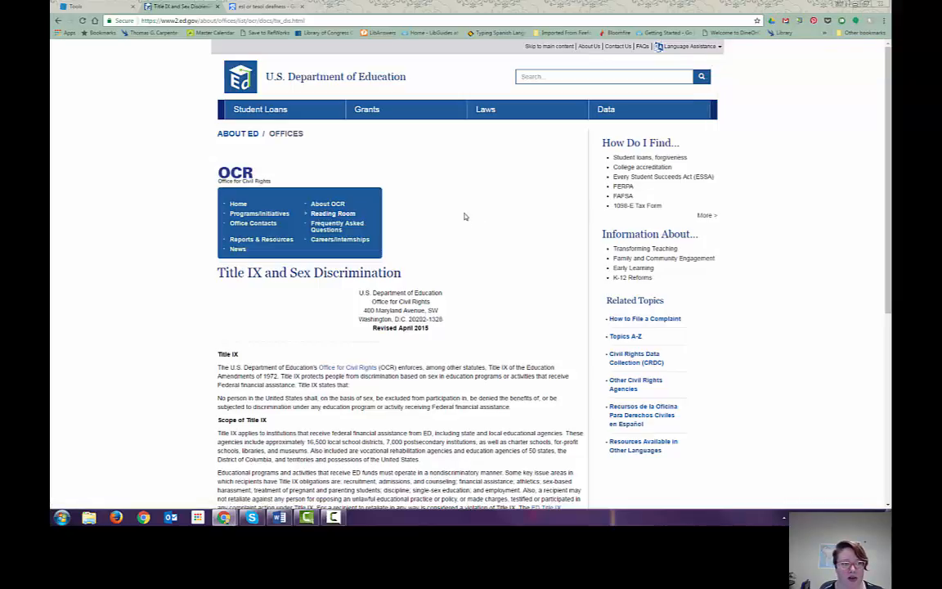
- Run Save to RefWorks on the Google Scholar results for "esl or tesol deafness", review the references offered, and close without saving
left_click(264, 6)
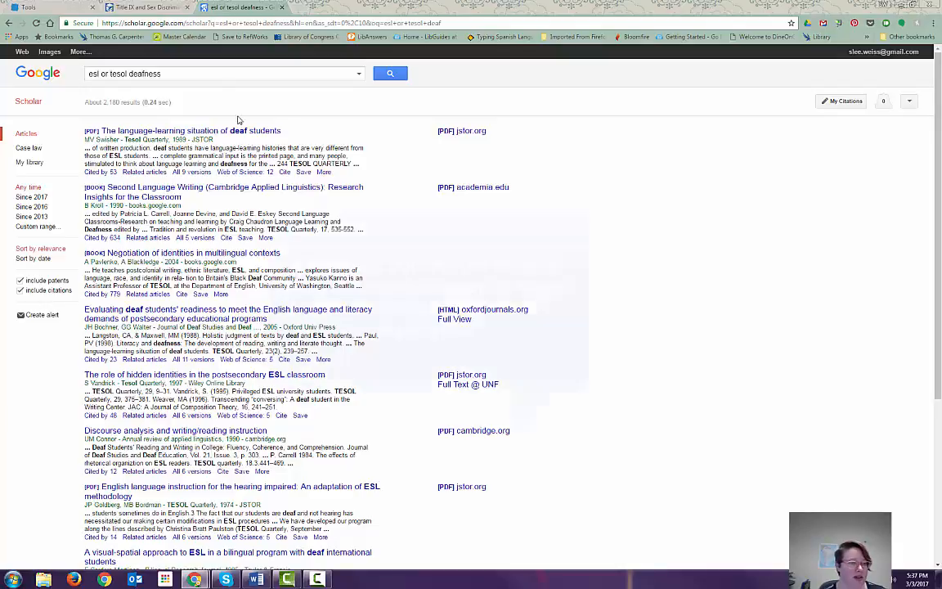
left_click(234, 38)
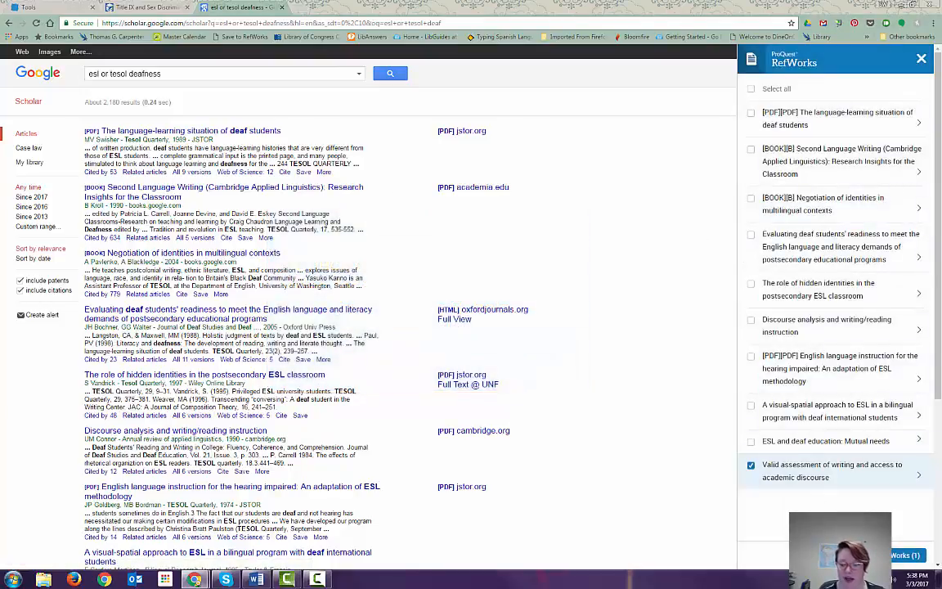
left_click(922, 60)
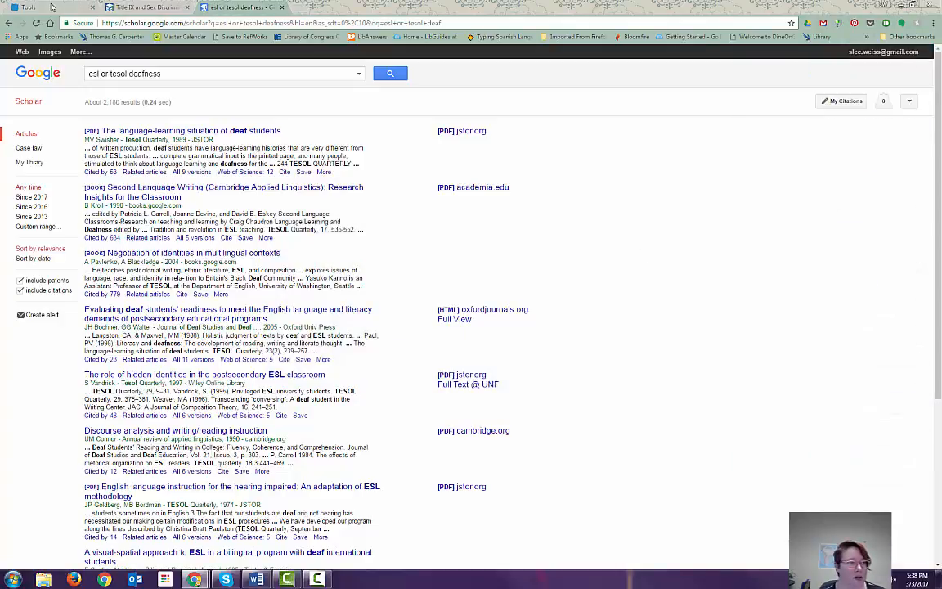
- Return to the RefWorks Tools page and review the citation plugins for word processors
left_click(49, 7)
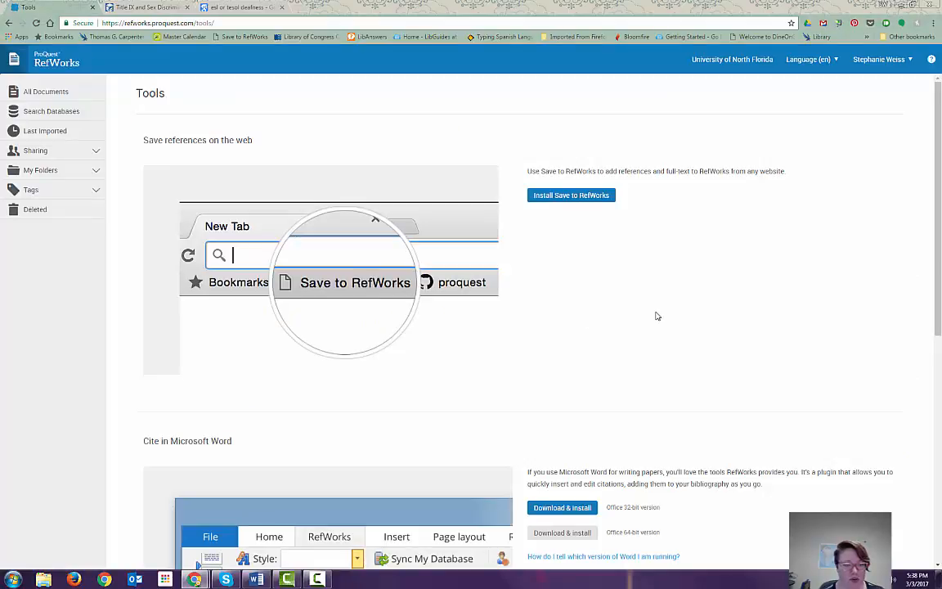
scroll(728, 324, "down", 2)
scroll(740, 325, "down", 1)
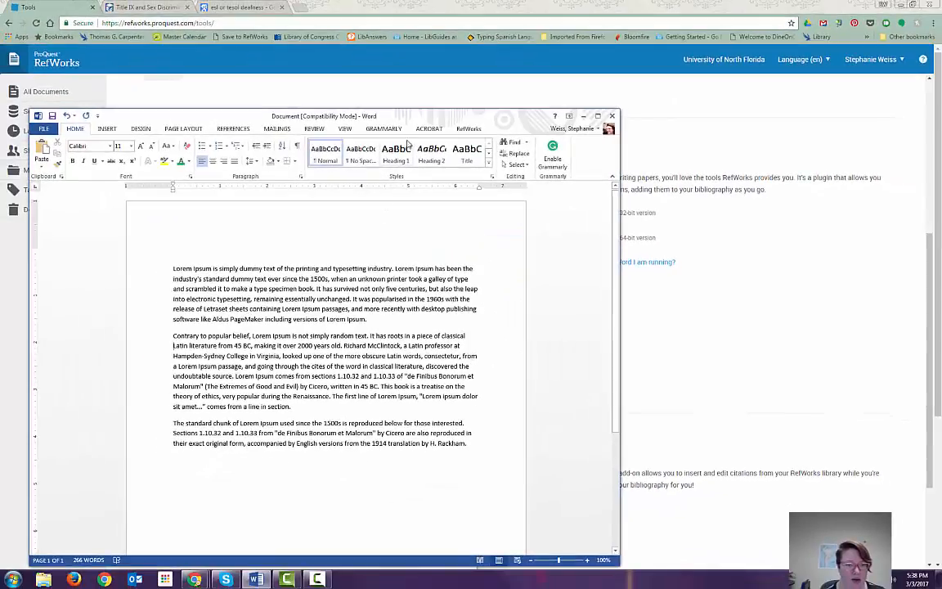
- Reposition the Word document window over the browser and display its RefWorks citation commands
left_click_drag(425, 115, 511, 86)
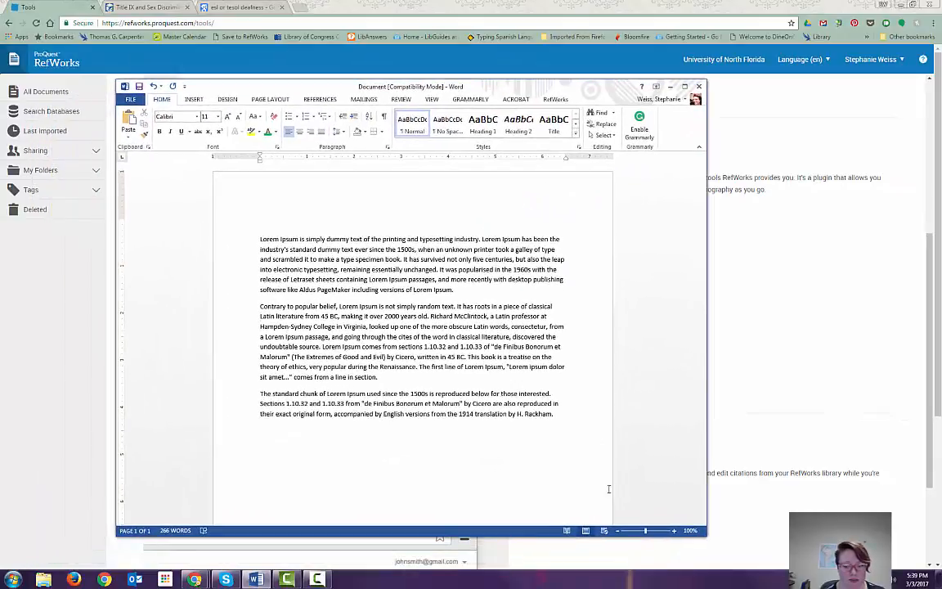
scroll(608, 489, "up", 2)
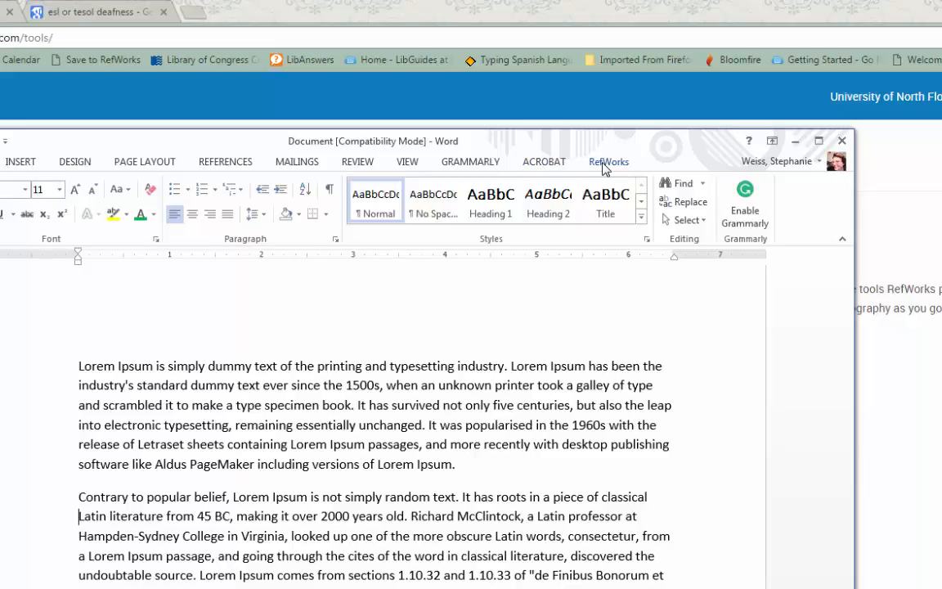
left_click(603, 165)
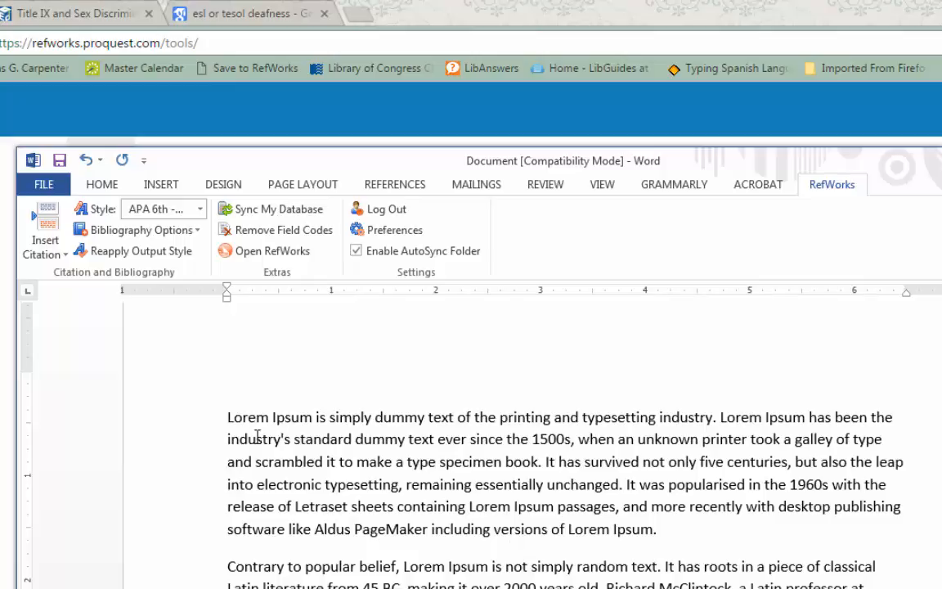
- Start a new RefWorks citation at the end of the first paragraph, after "versions of Lorem Ipsum."
left_click(660, 531)
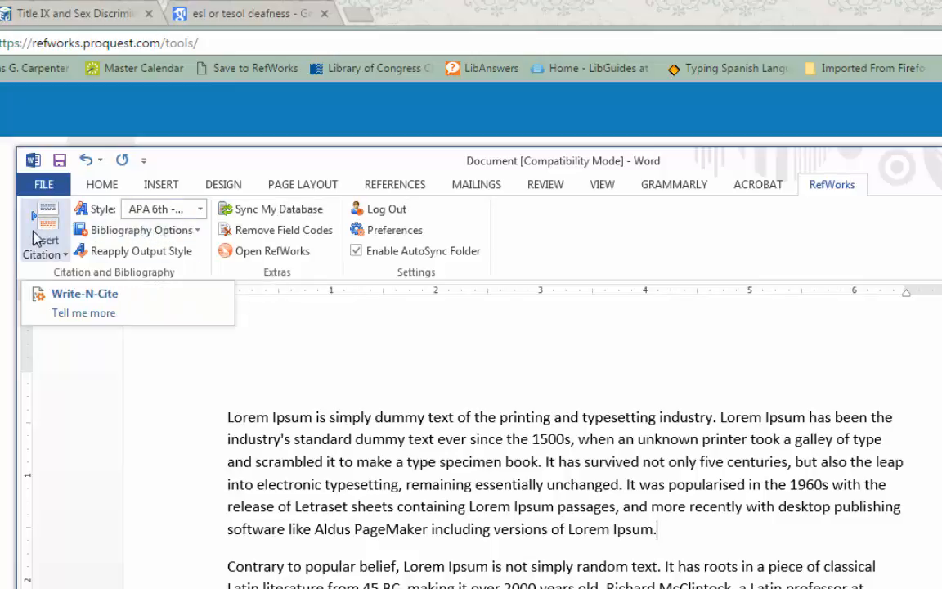
left_click(49, 251)
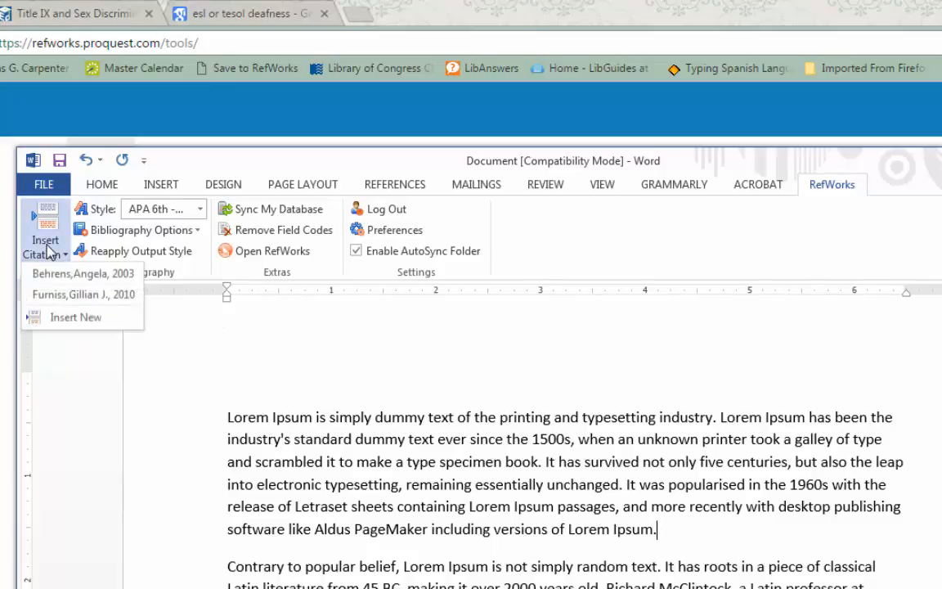
left_click(85, 320)
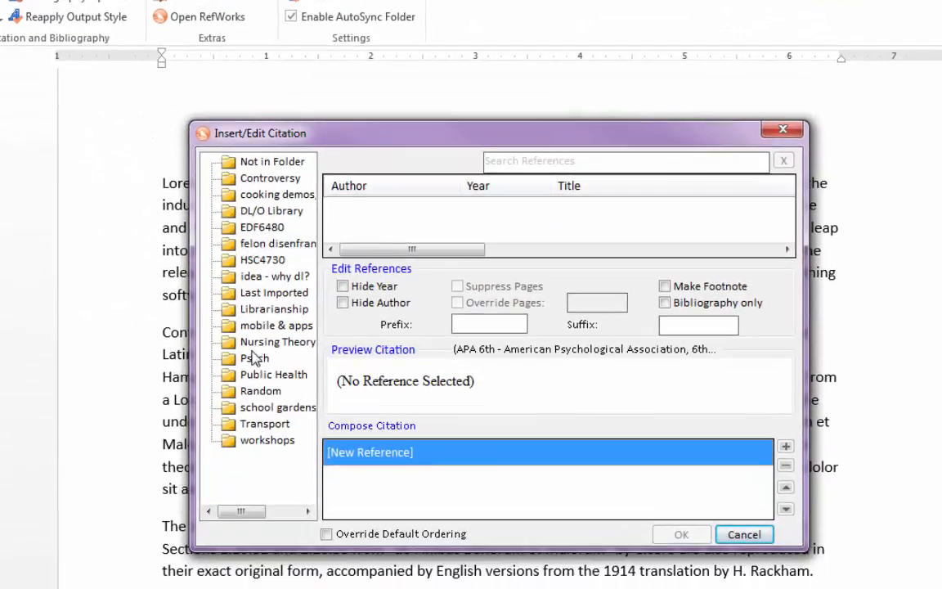
- Insert the 2010 reference "Broader Autism Phenotype and Nonverbal Sensitivity" from the EDF6480 folder as the citation
left_click(262, 228)
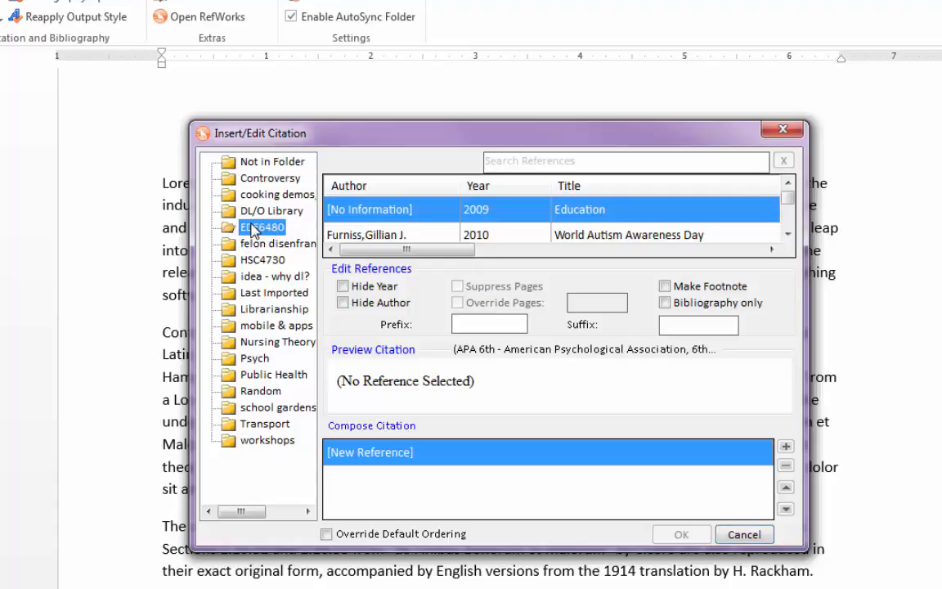
left_click(788, 235)
left_click(788, 235)
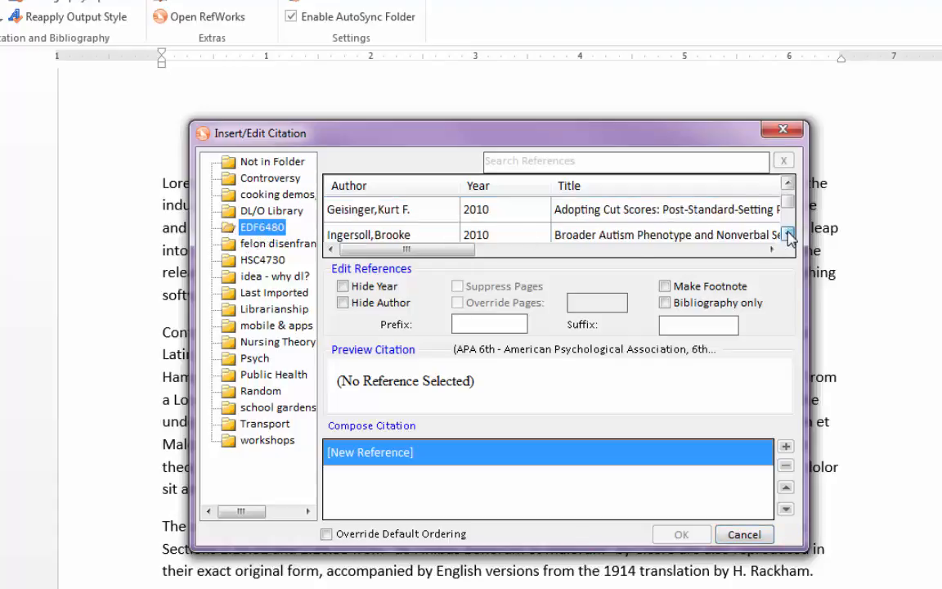
left_click(789, 235)
left_click(668, 162)
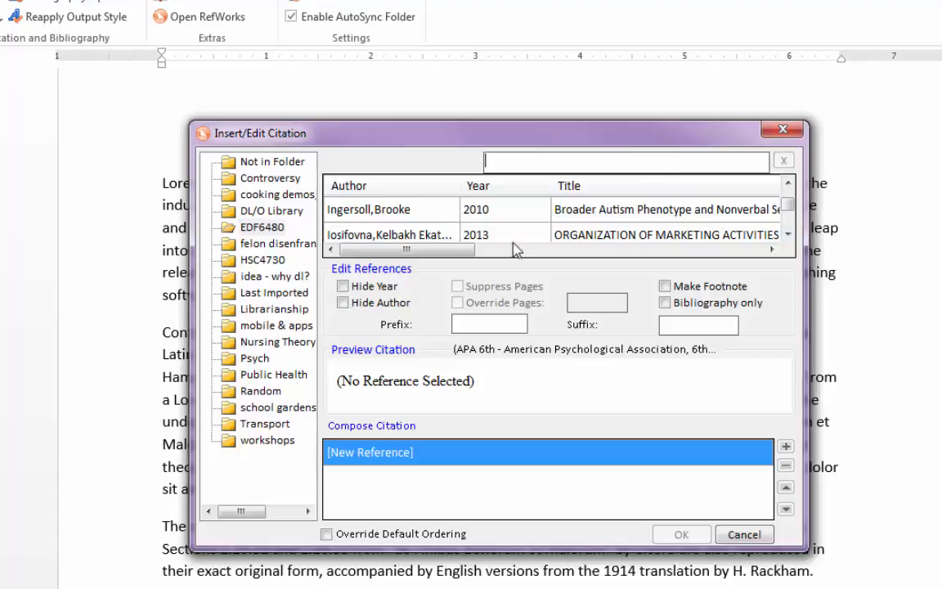
left_click(327, 205)
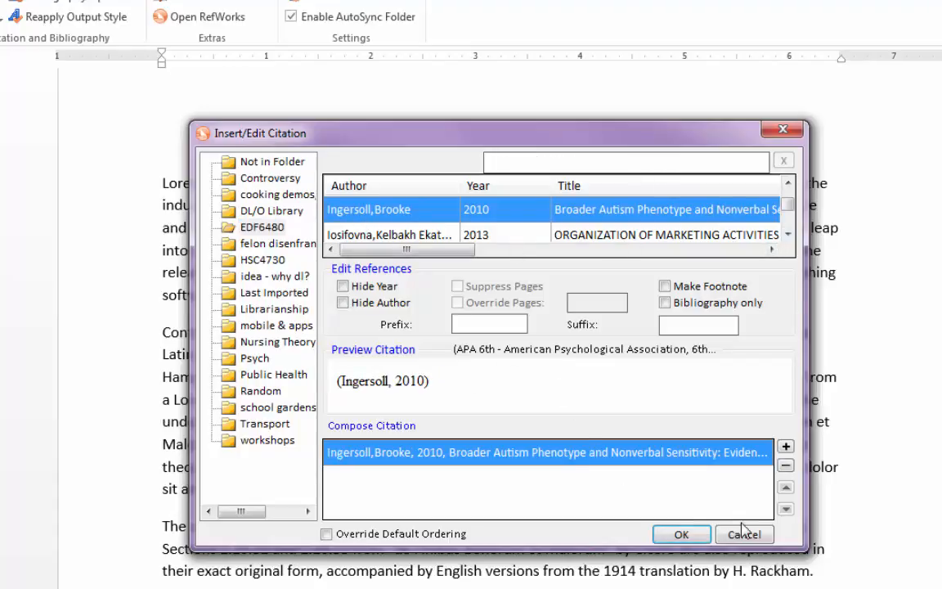
left_click(681, 535)
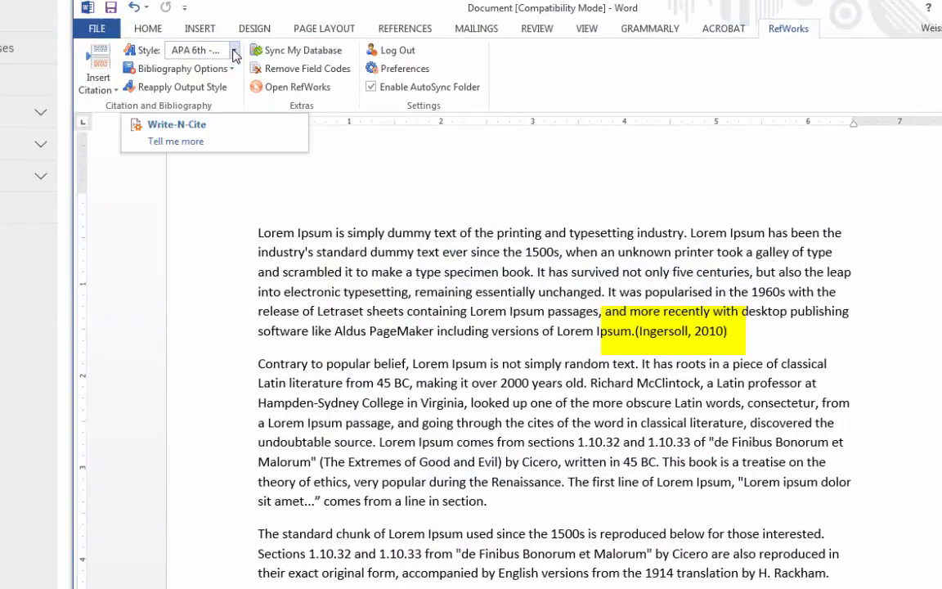
- Review the popular and recent citation output styles offered for the document
left_click(234, 51)
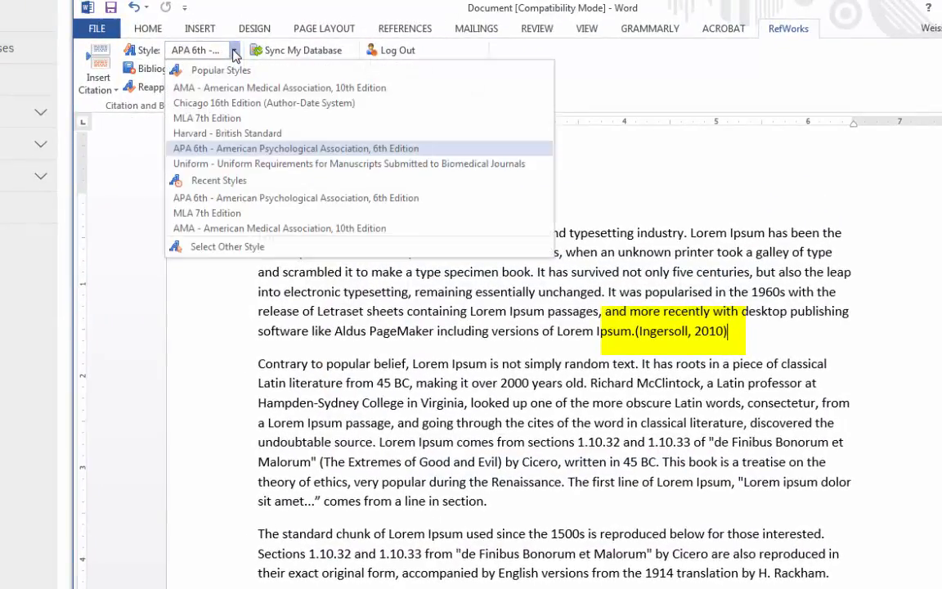
left_click(231, 90)
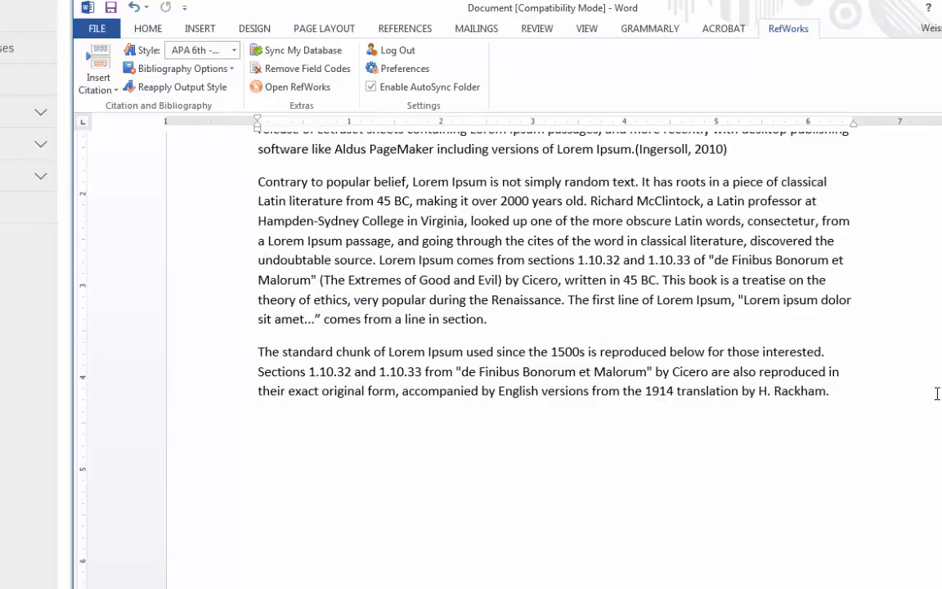
- Add blank lines after the document's last paragraph to start a second page
key("Return")
key("Return")
key("Return")
key("Return")
key("Return")
key("Return")
key("Return")
key("Return")
key("Return")
key("Return")
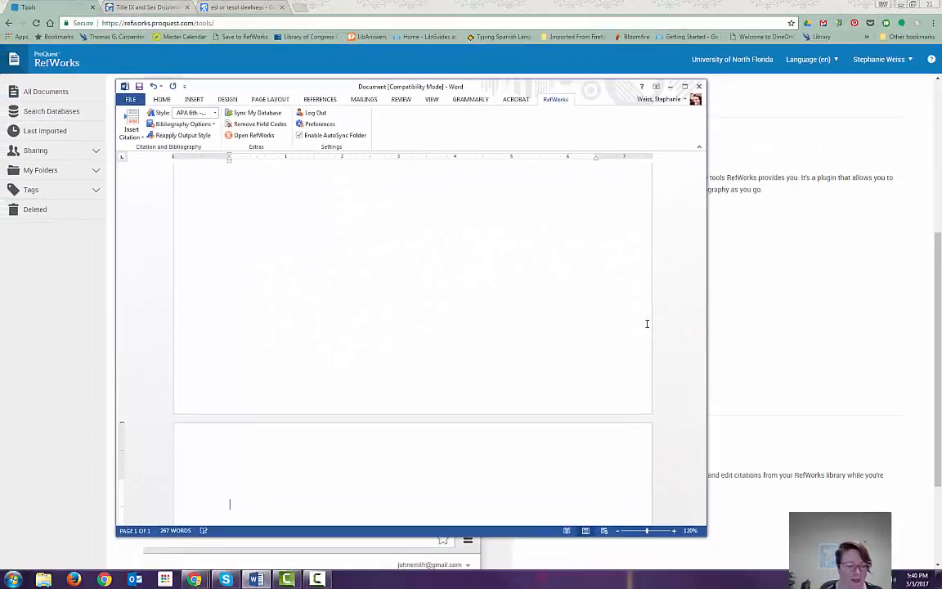
- Insert the RefWorks bibliography on the second page and review its reference entry
left_click(196, 124)
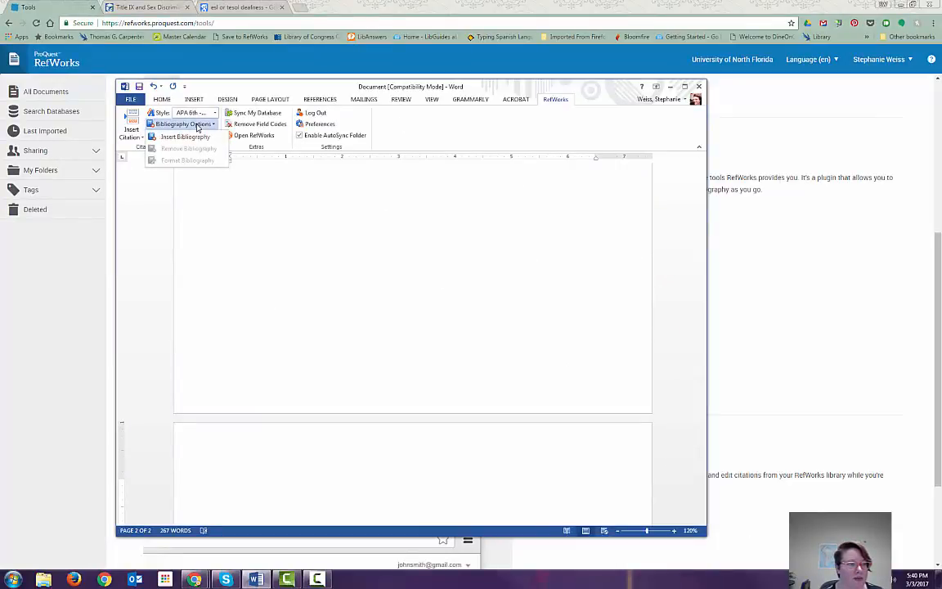
left_click(198, 137)
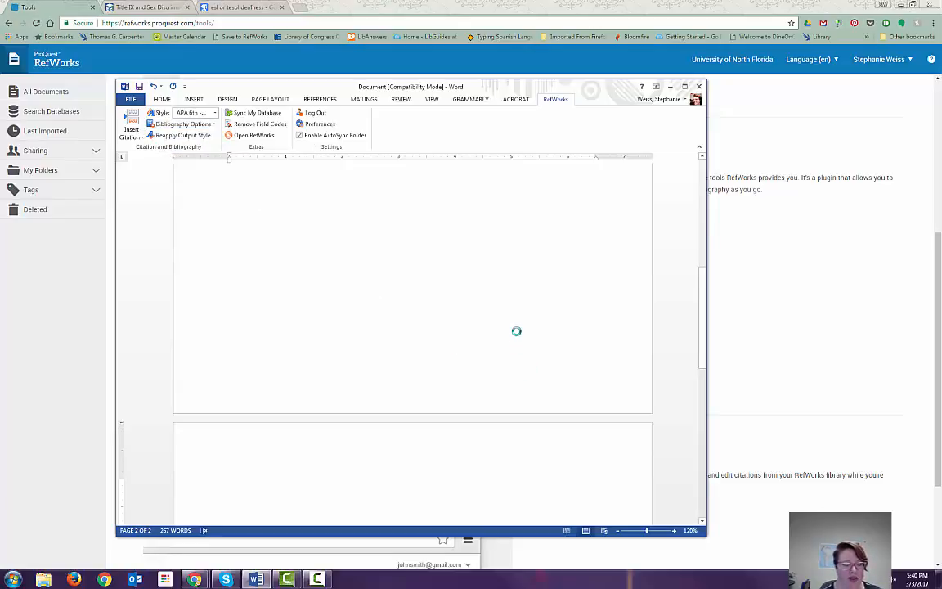
scroll(518, 332, "down", 2)
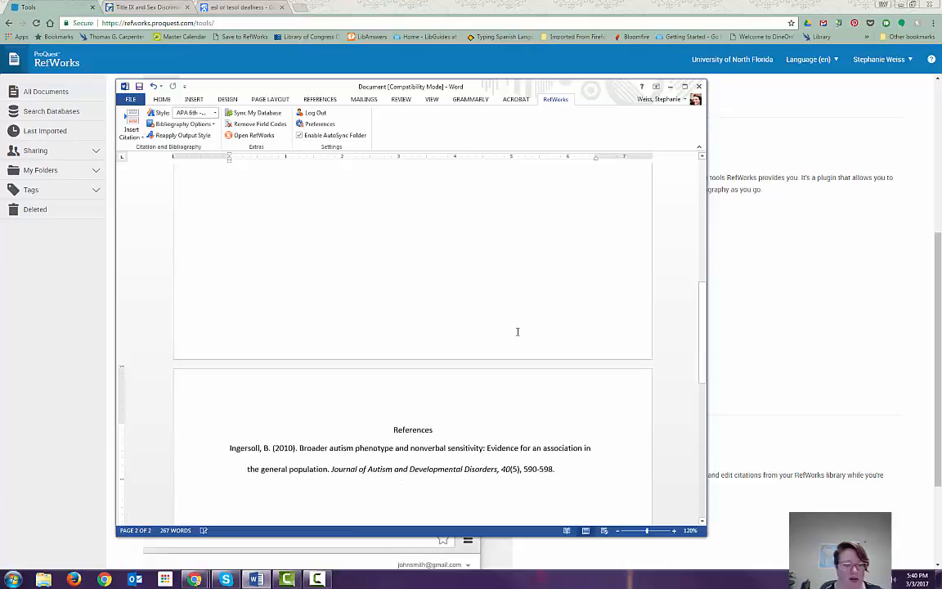
scroll(381, 422, "down", 3)
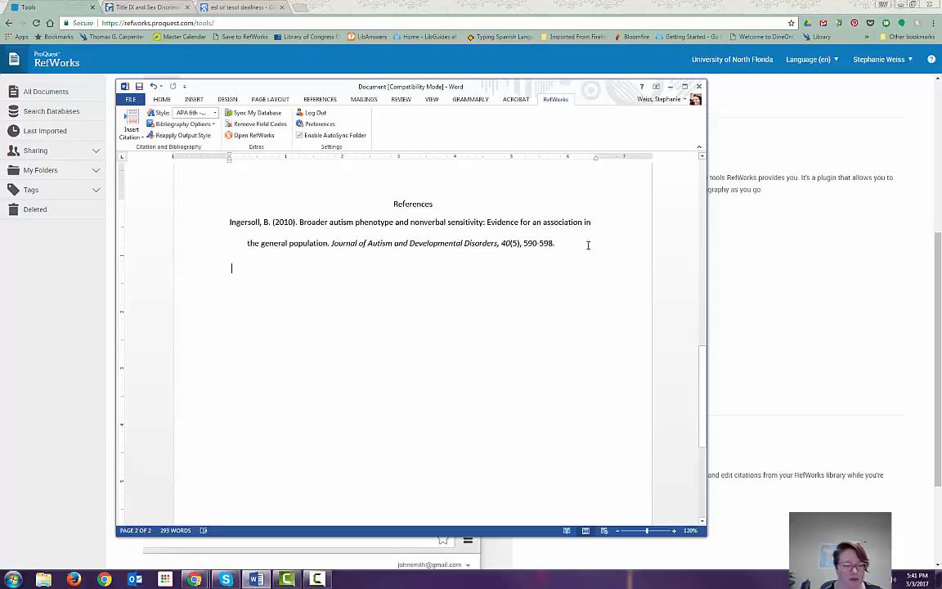
- Minimize the Word document without closing it and review the Cite in Google Docs section on the RefWorks Tools page
left_click(699, 86)
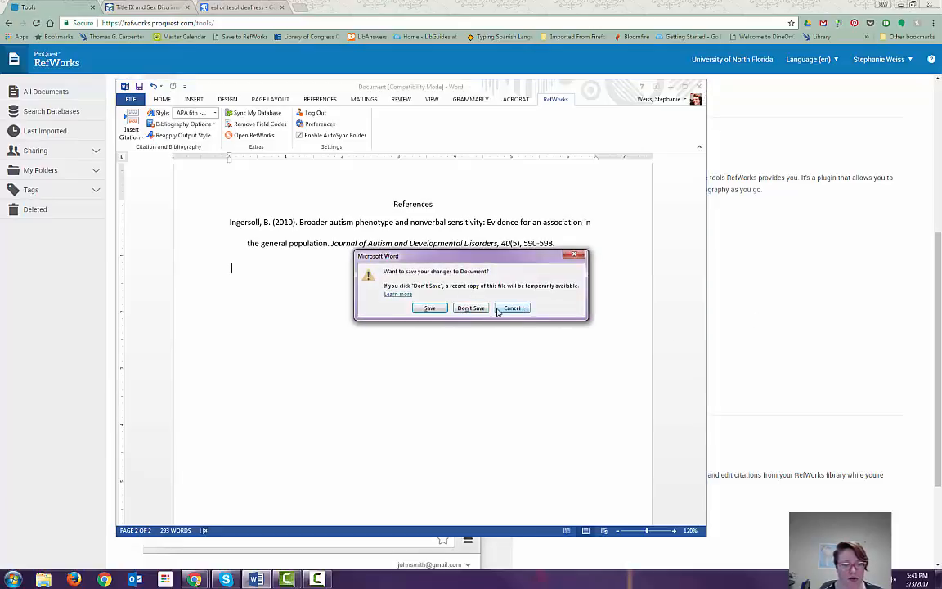
left_click(497, 309)
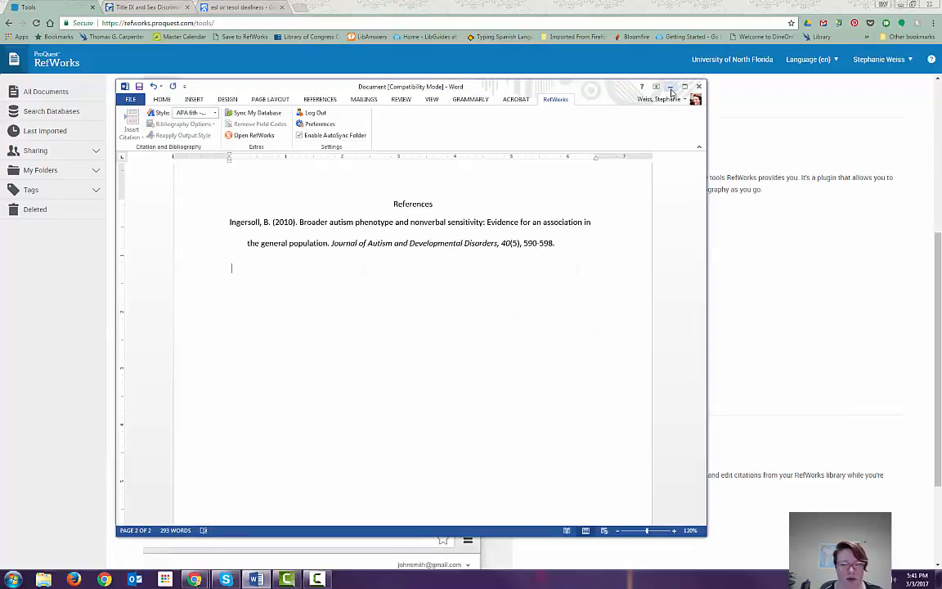
left_click(671, 86)
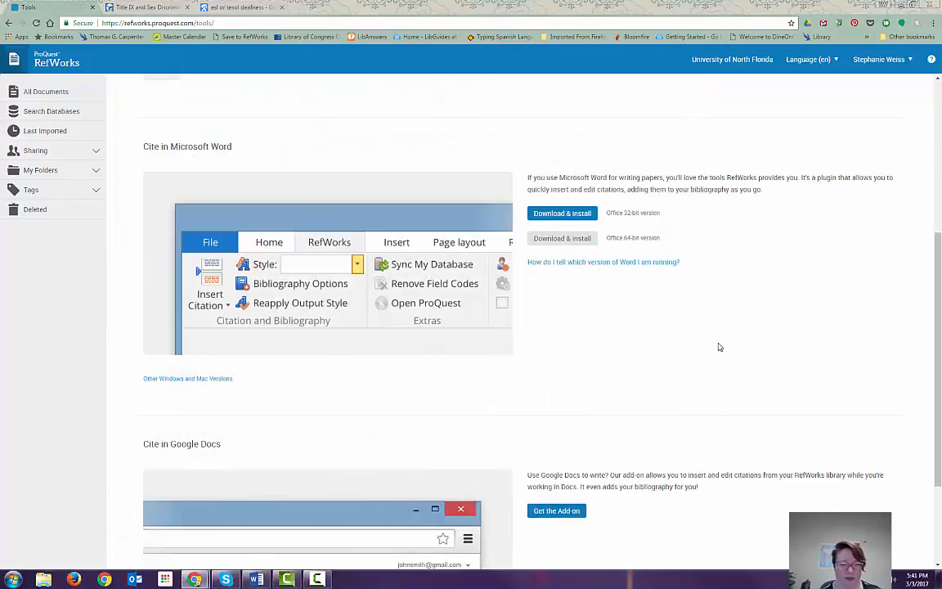
scroll(720, 347, "down", 2)
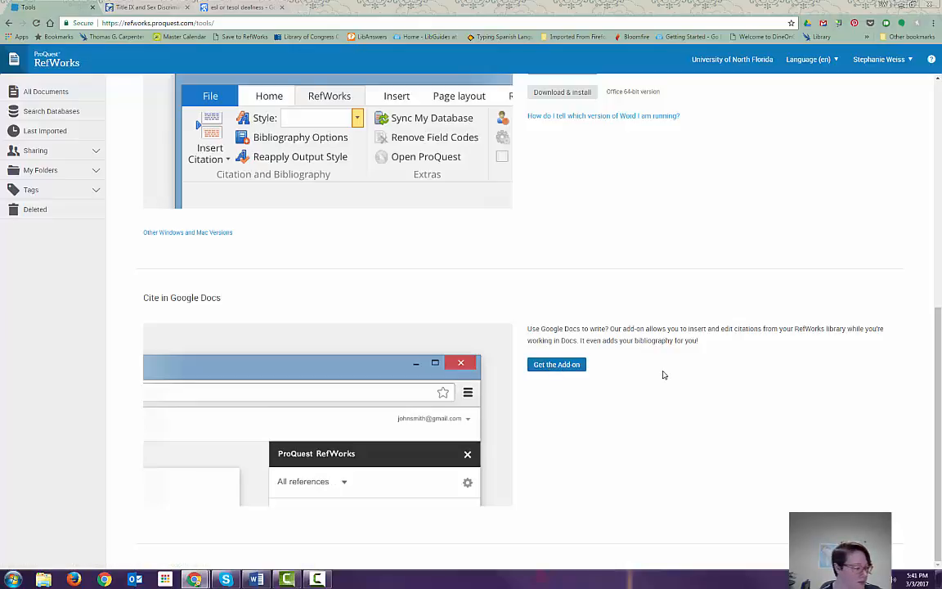
scroll(663, 375, "up", 1)
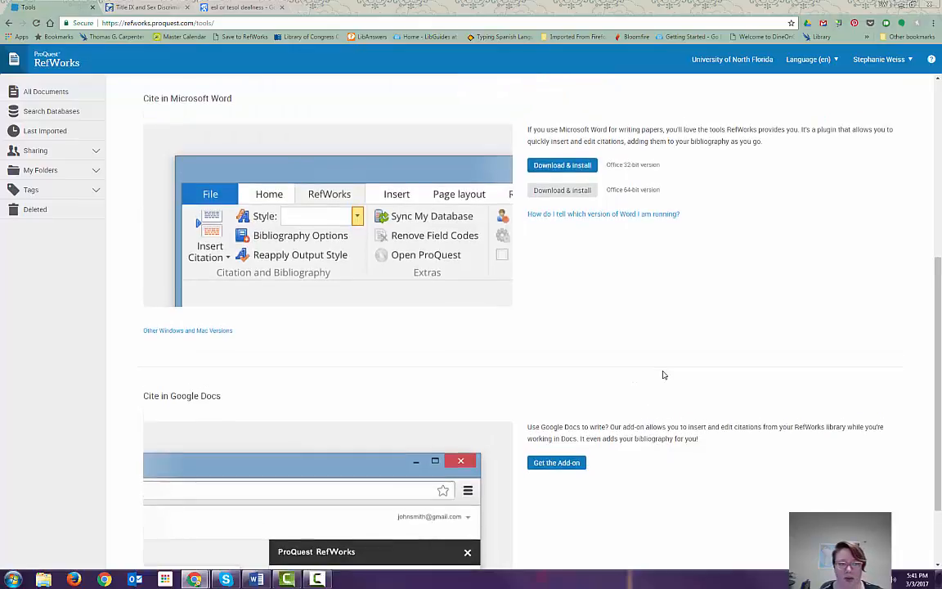